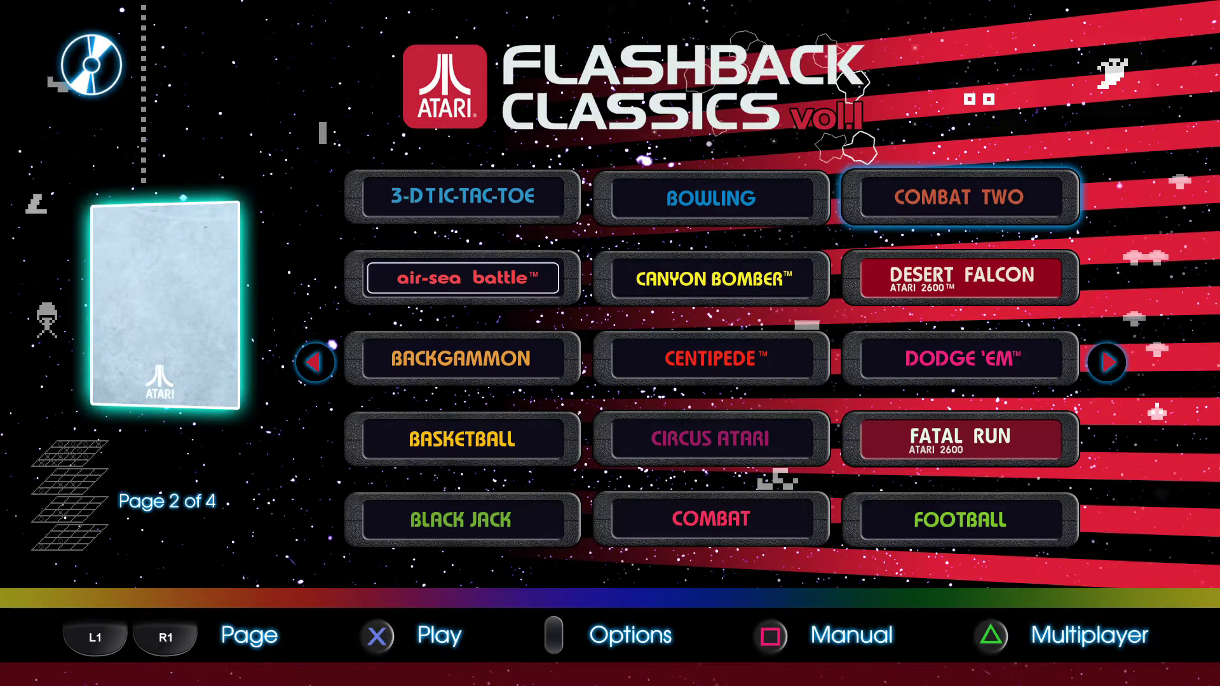
Select Air-Sea Battle from the game grid, past Canyon Bomber, and launch it.
{"action": "key", "text": "Right"}
{"action": "key", "text": "Left"}
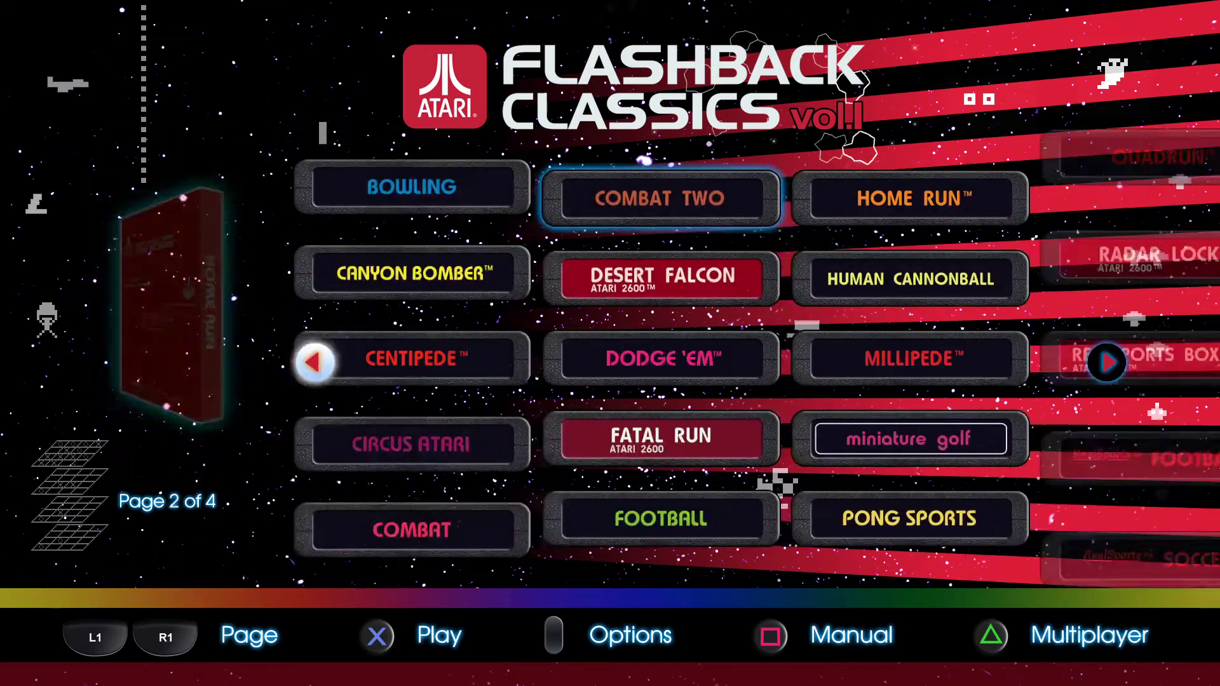
{"action": "key", "text": "Down"}
{"action": "key", "text": "Left"}
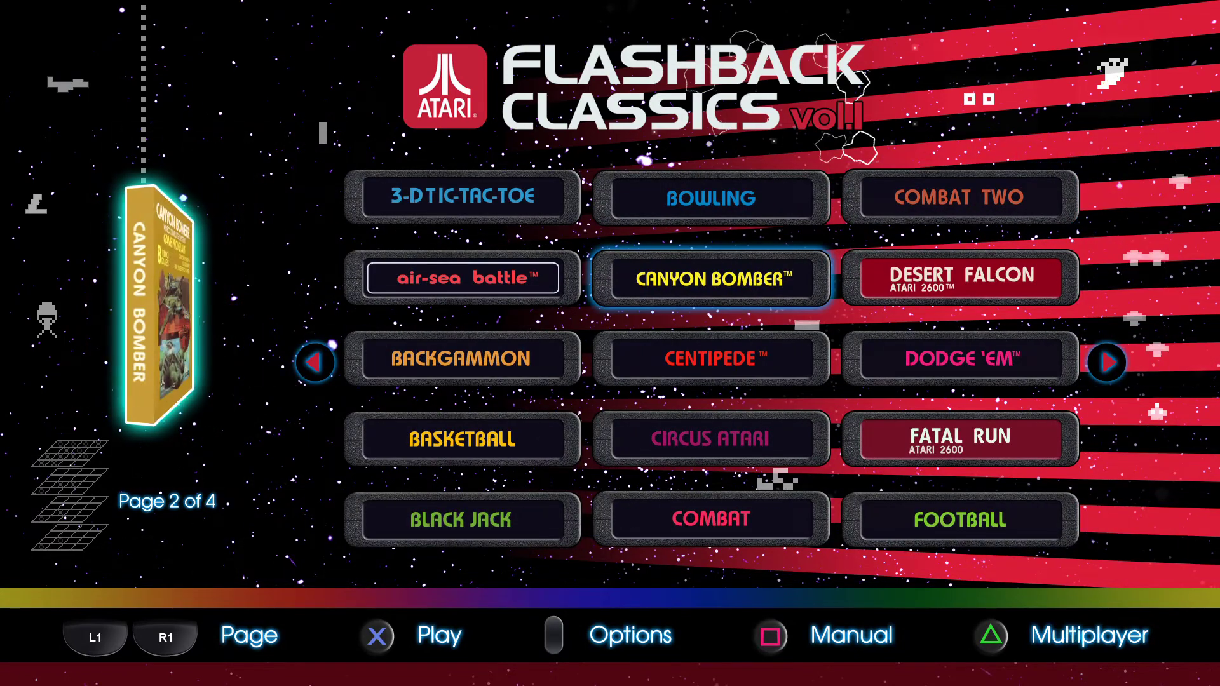
{"action": "key", "text": "Left"}
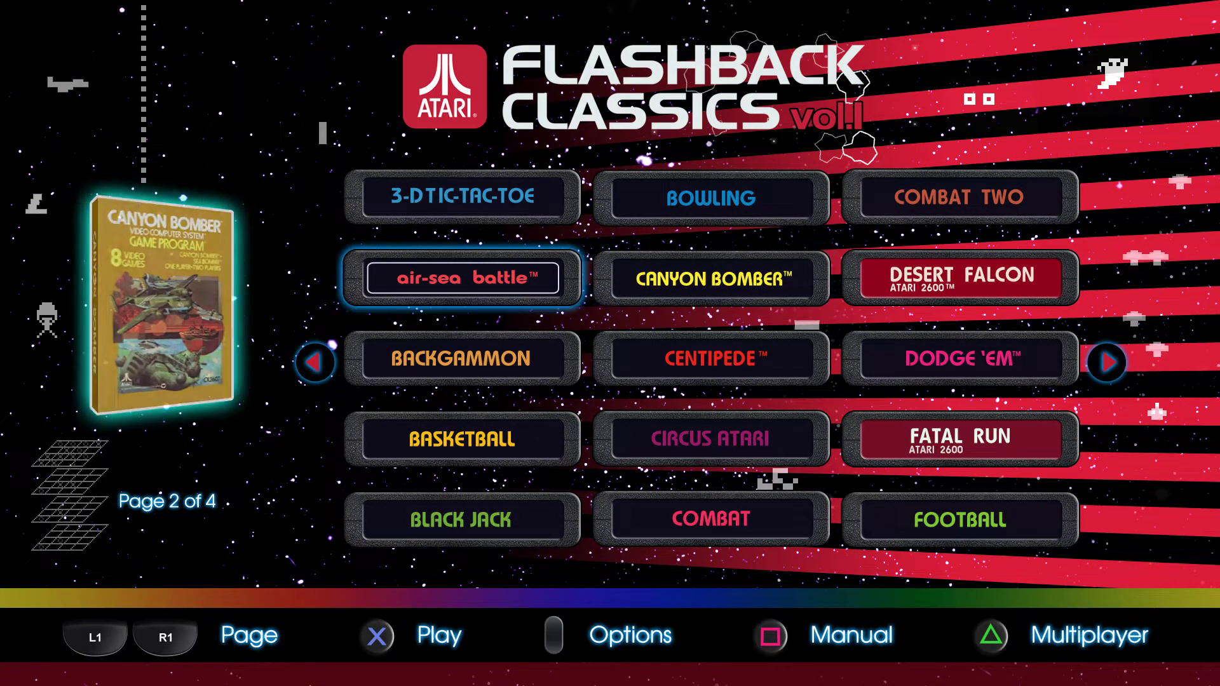
{"action": "key", "text": "Return"}
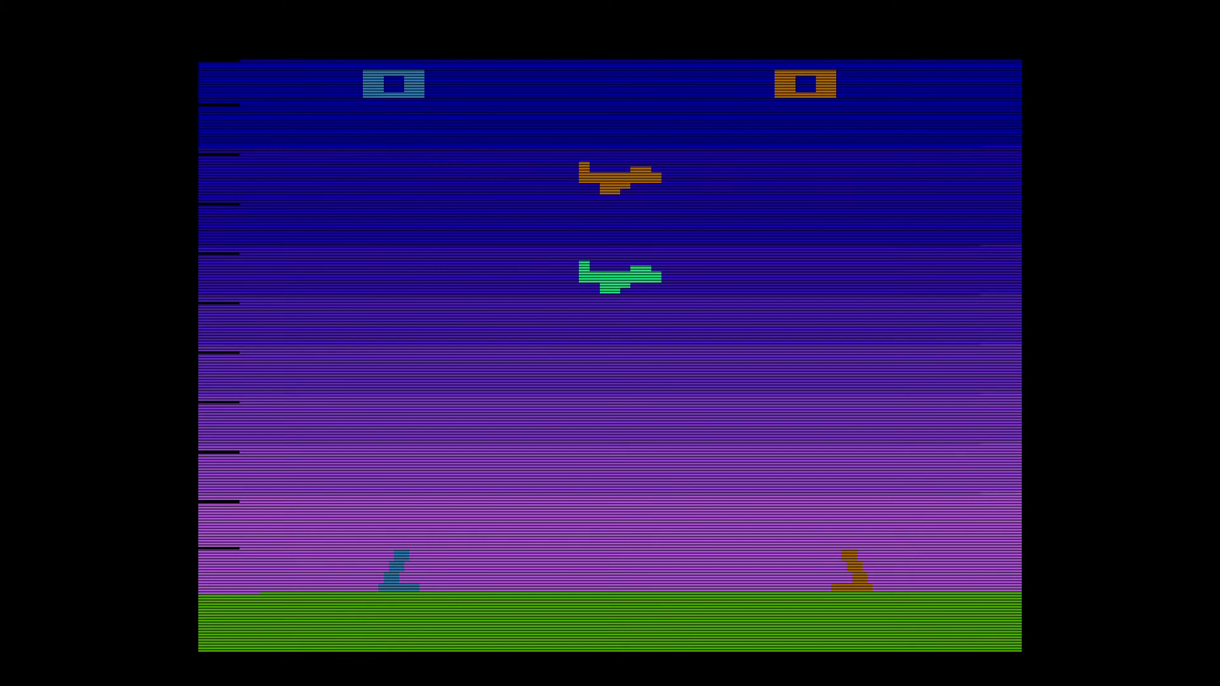
Pause to the console view and switch the variation to 1-player anti-aircraft.
{"action": "key", "text": "Escape"}
{"action": "key", "text": "Down"}
{"action": "key", "text": "Down"}
{"action": "key", "text": "Return"}
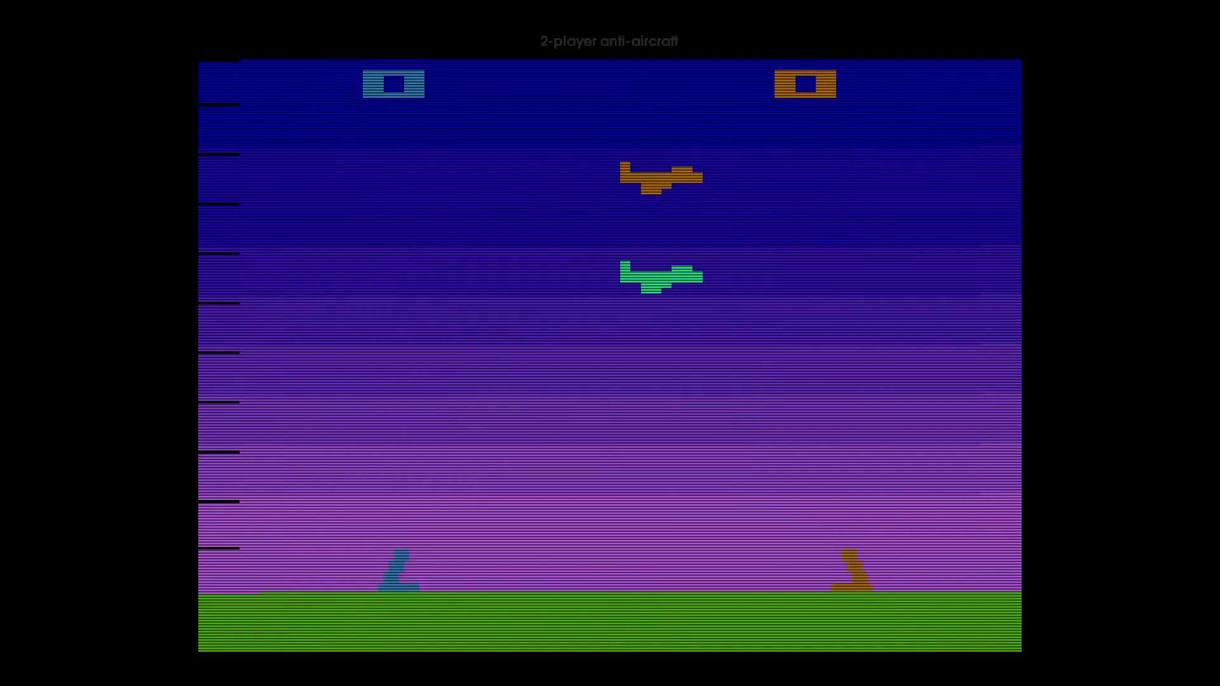
{"action": "key", "text": "s"}
{"action": "key", "text": "s"}
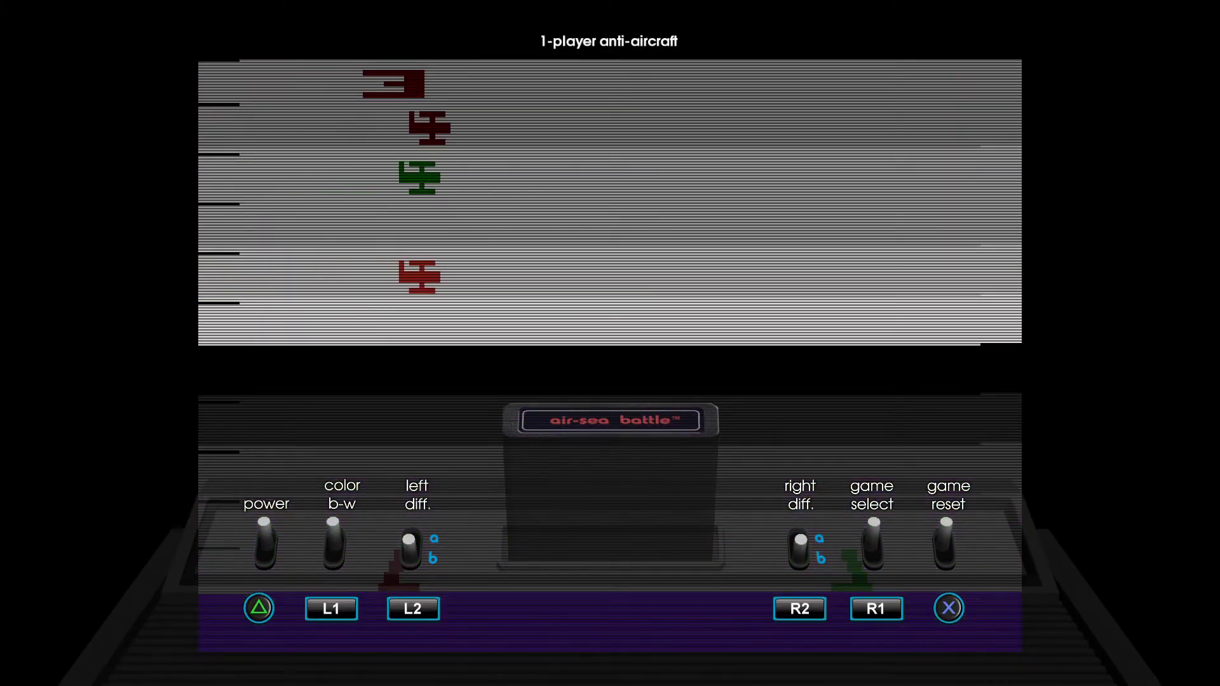
{"action": "key", "text": "r"}
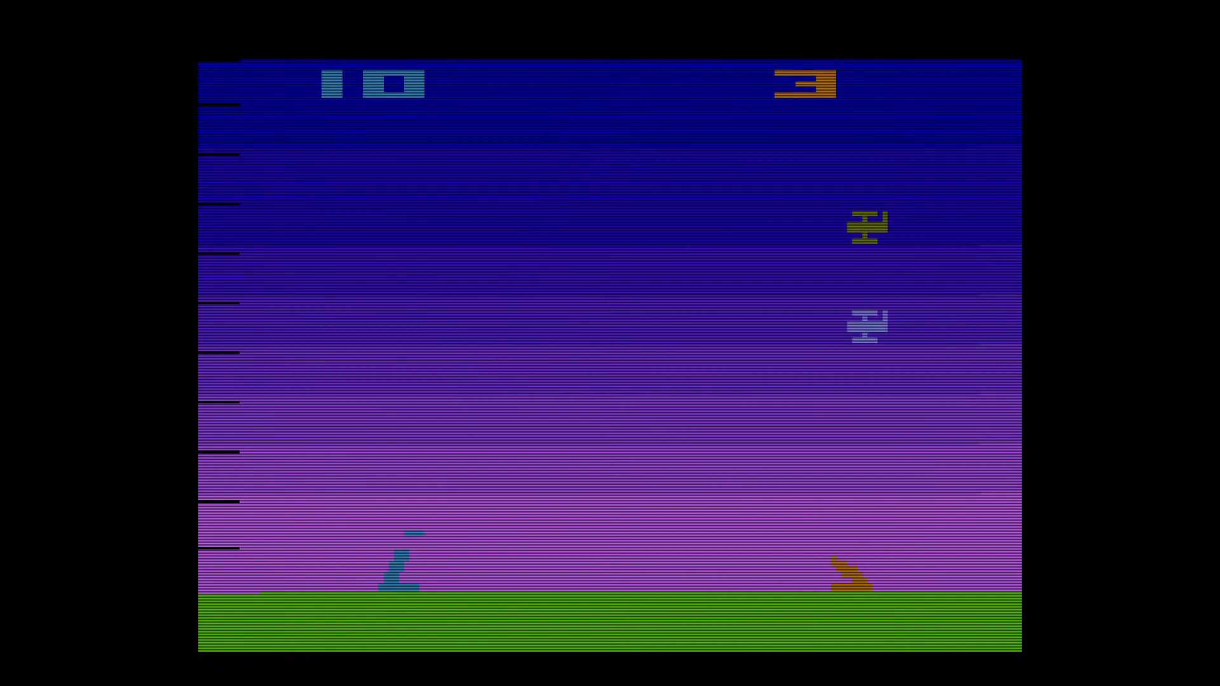
Fire three anti-aircraft shots at the passing planes.
{"action": "key", "text": "space"}
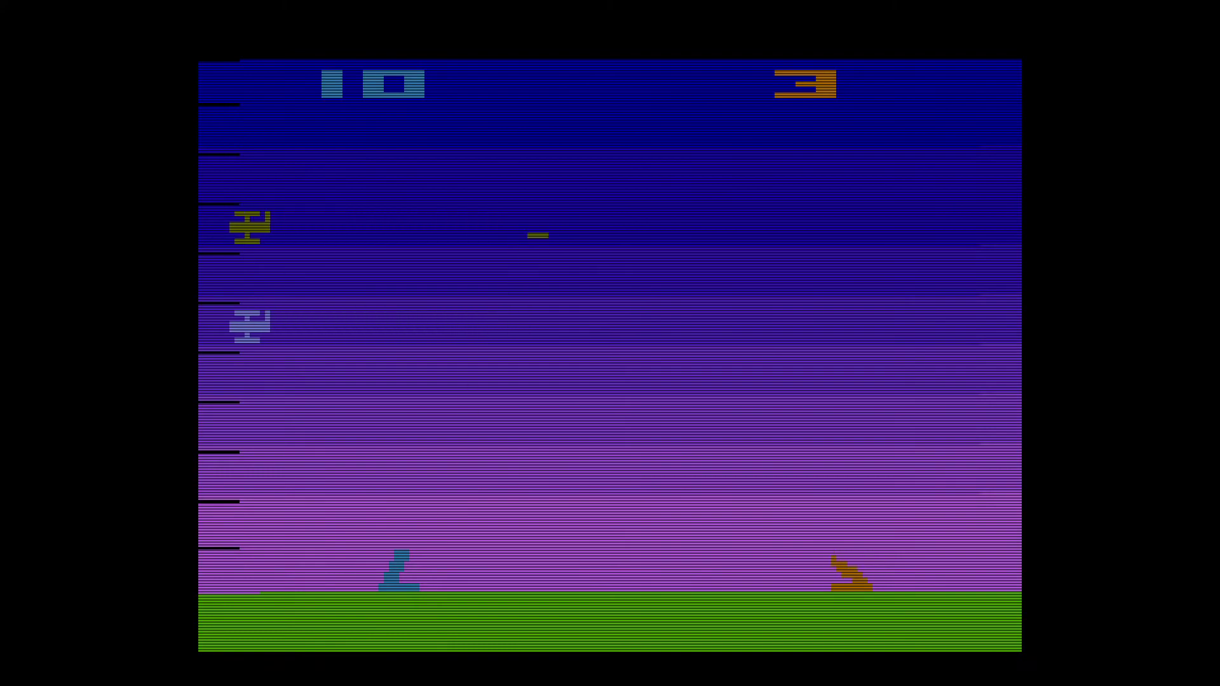
{"action": "key", "text": "space"}
{"action": "key", "text": "space"}
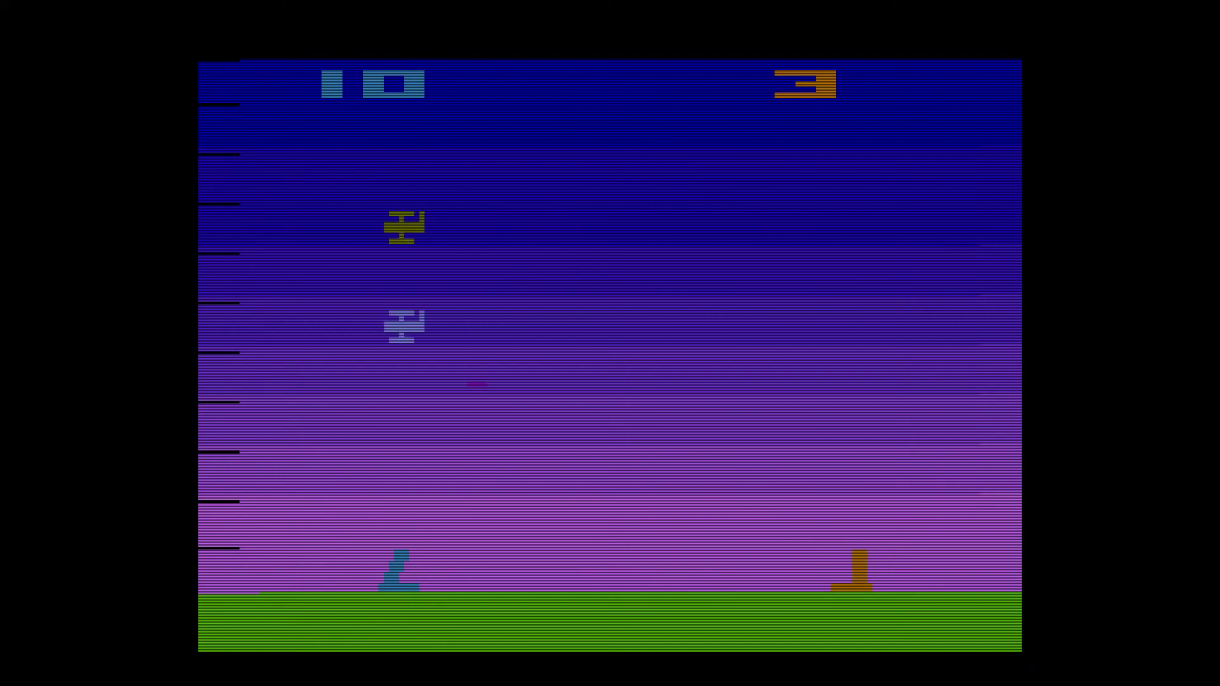
{"action": "key", "text": "space"}
{"action": "key", "text": "space"}
{"action": "key", "text": "space"}
{"action": "key", "text": "space"}
{"action": "key", "text": "space"}
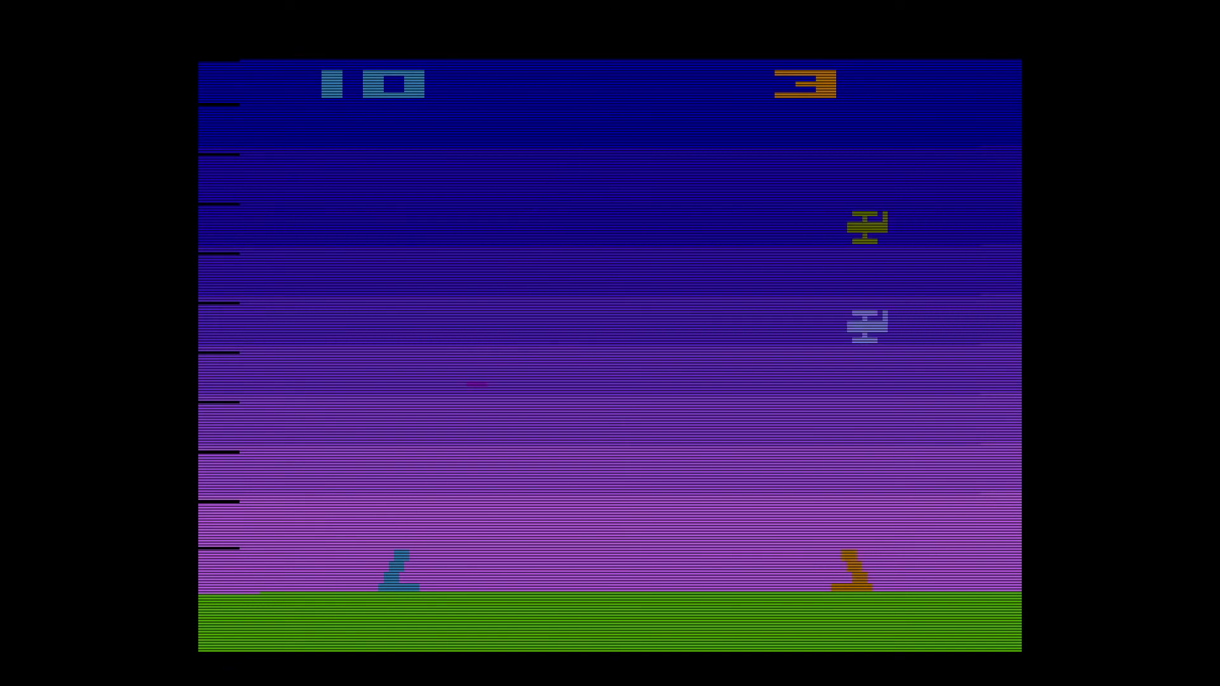